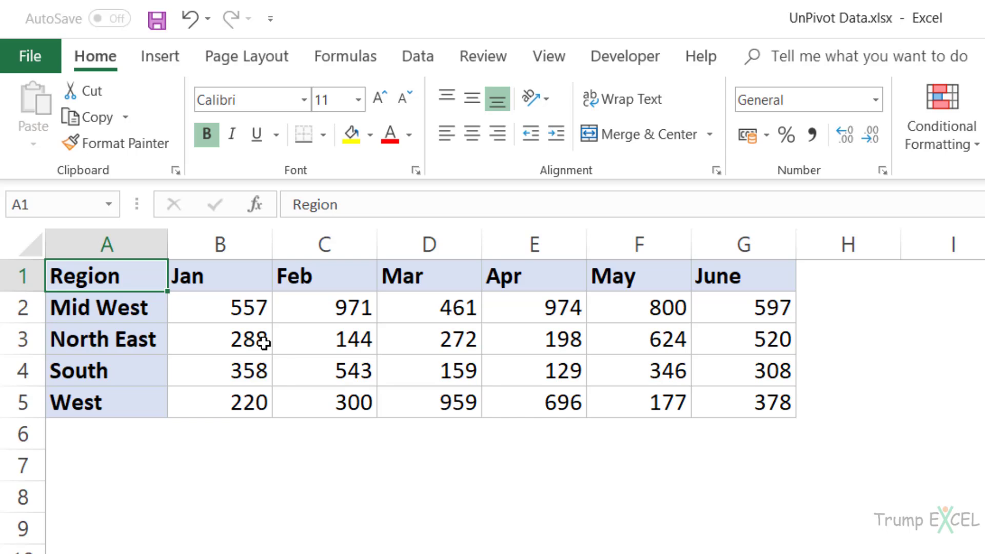
Convert the range A1:G5 into an Excel table with headers
key("ctrl+t")
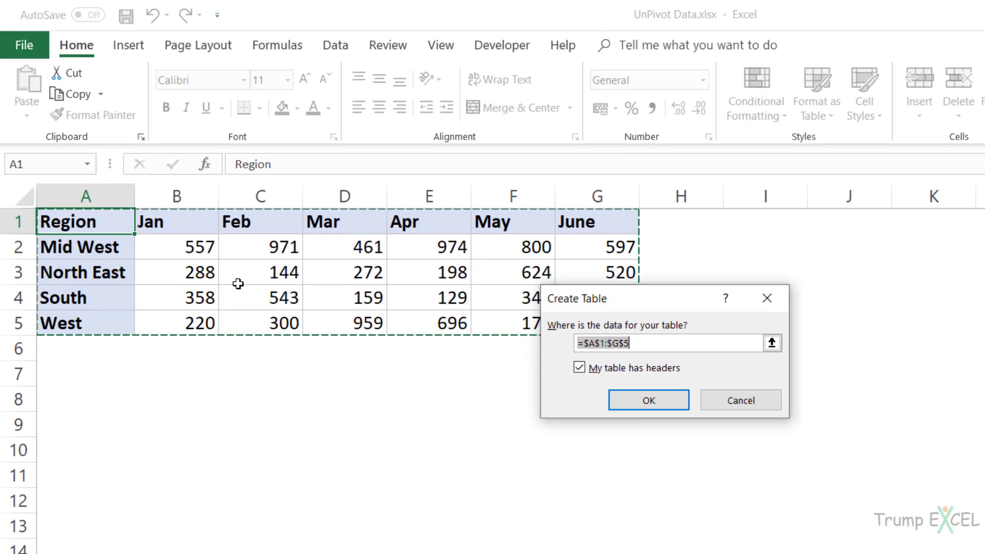
left_click_drag(671, 294, 793, 257)
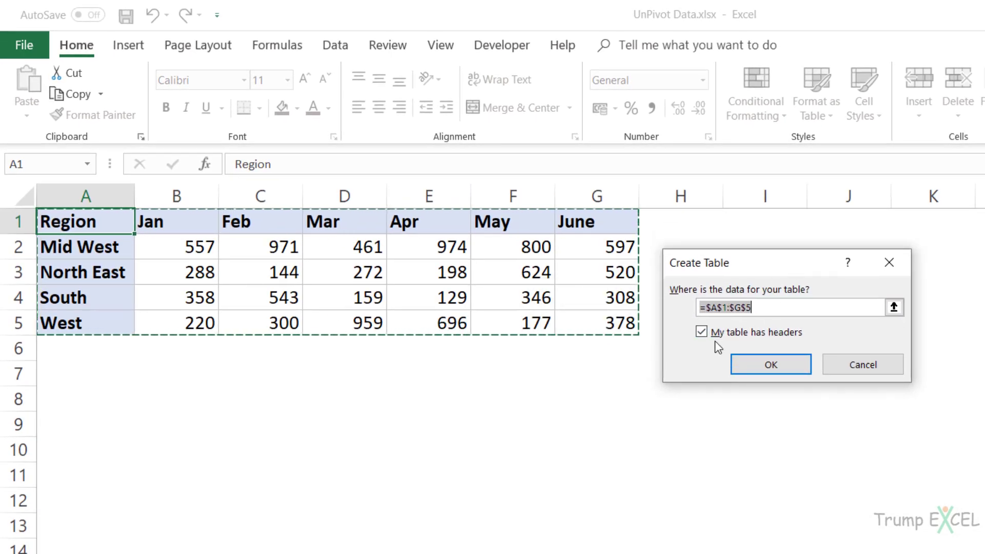
left_click(771, 365)
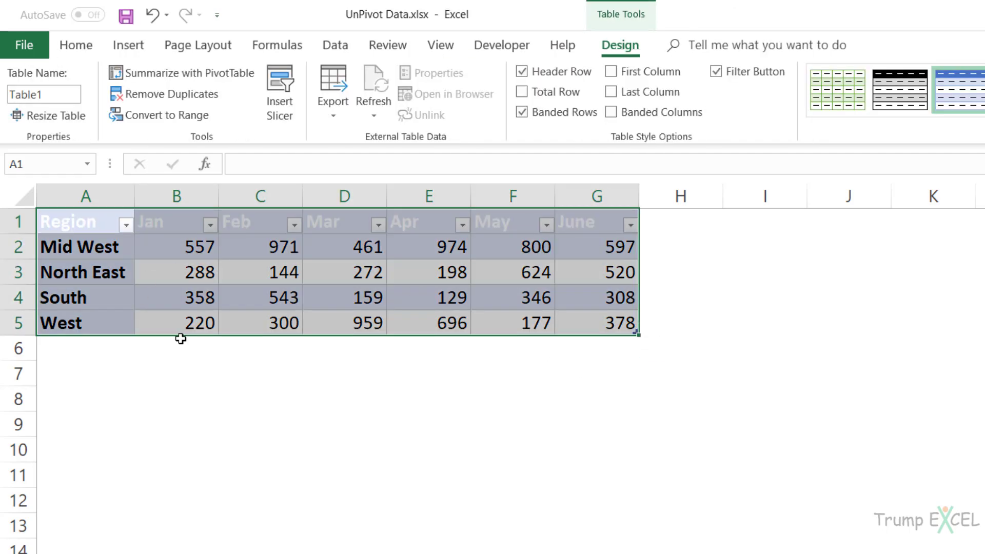
Change the font colour of the table's header row, Region through June, to dark grey
left_click_drag(96, 220, 590, 223)
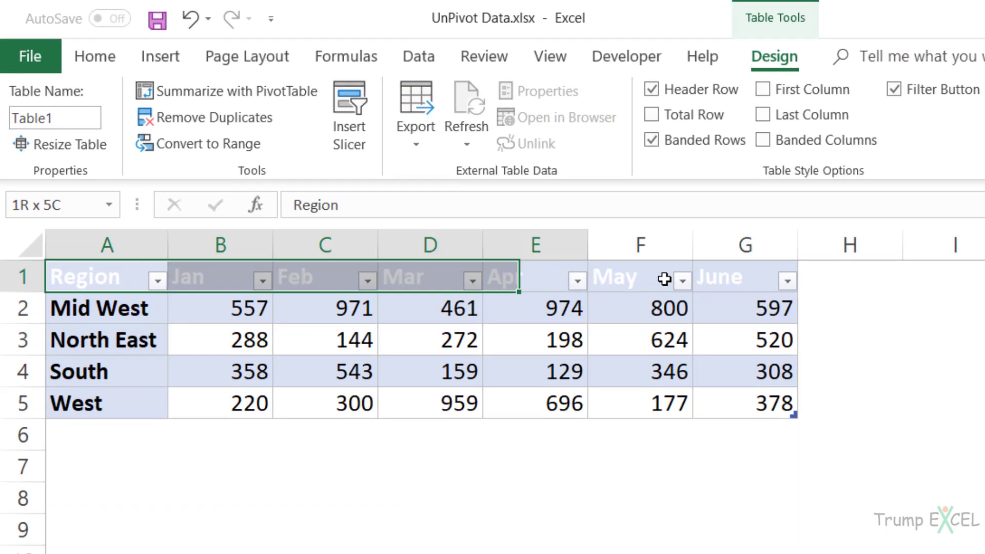
left_click(99, 61)
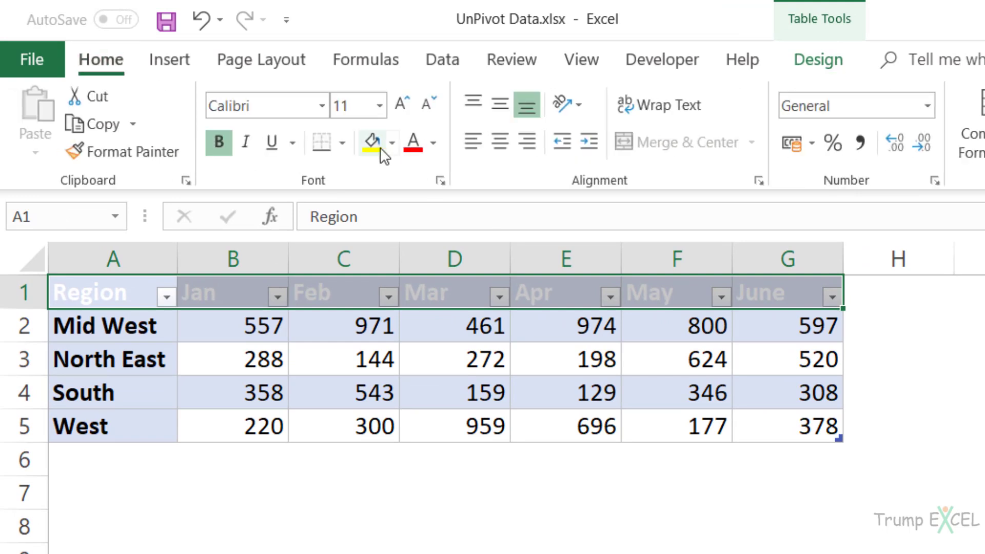
left_click(433, 143)
left_click(431, 220)
left_click(433, 143)
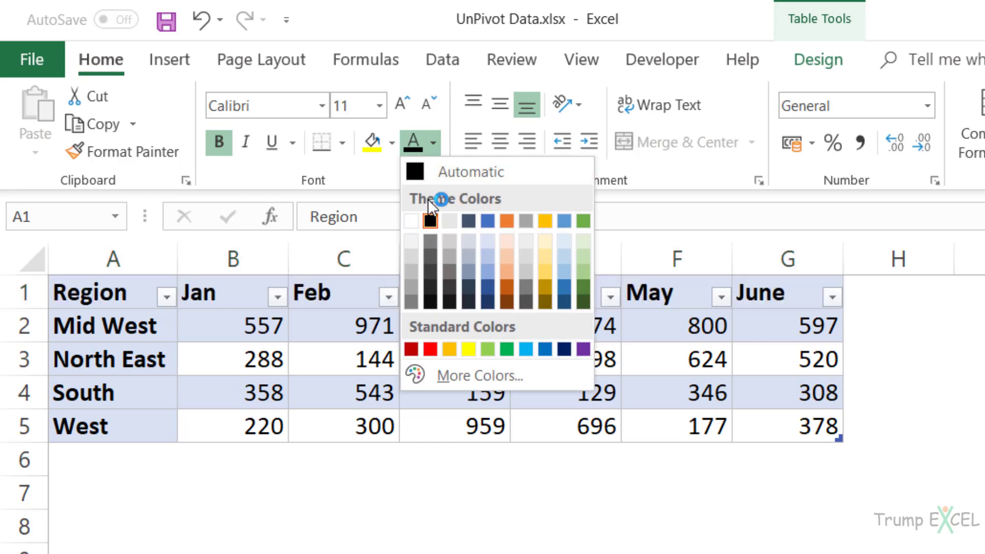
left_click(432, 257)
left_click(362, 426)
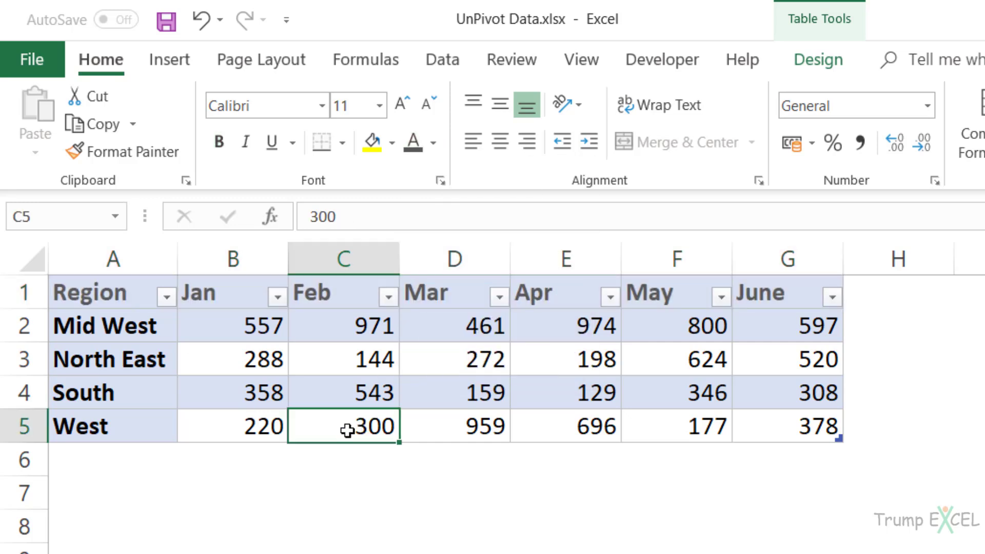
Load the table into the Power Query Editor and unpivot all columns other than Region
left_click(281, 374)
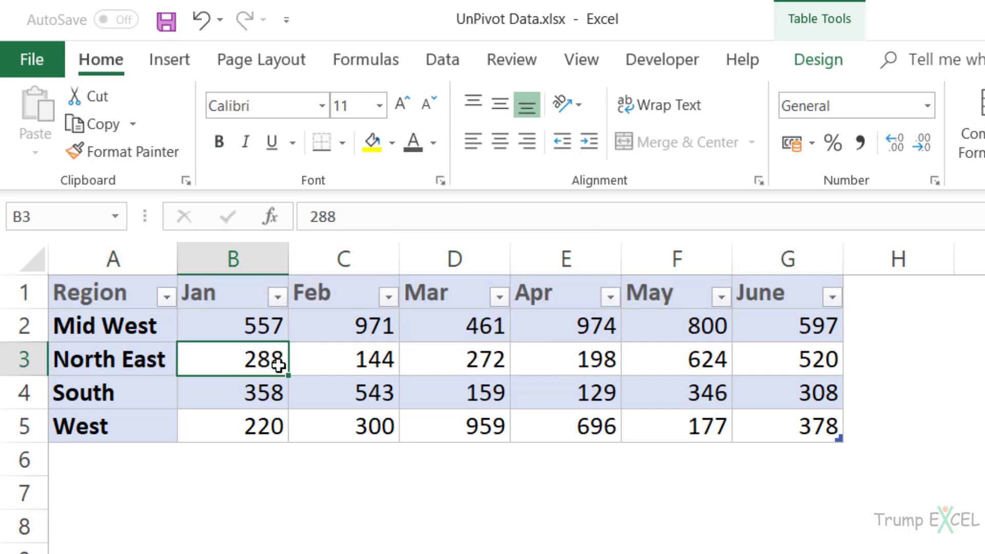
left_click(441, 61)
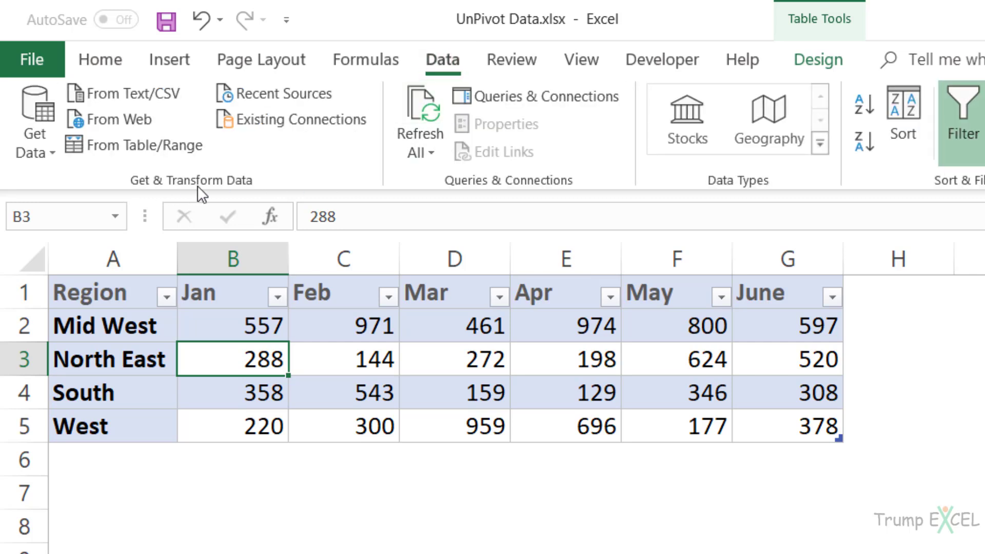
left_click(142, 157)
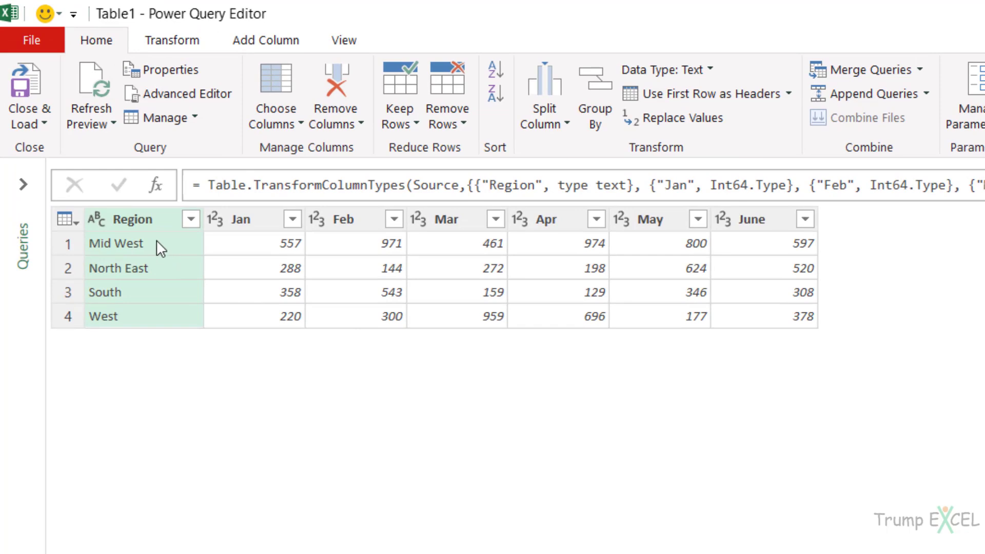
right_click(133, 220)
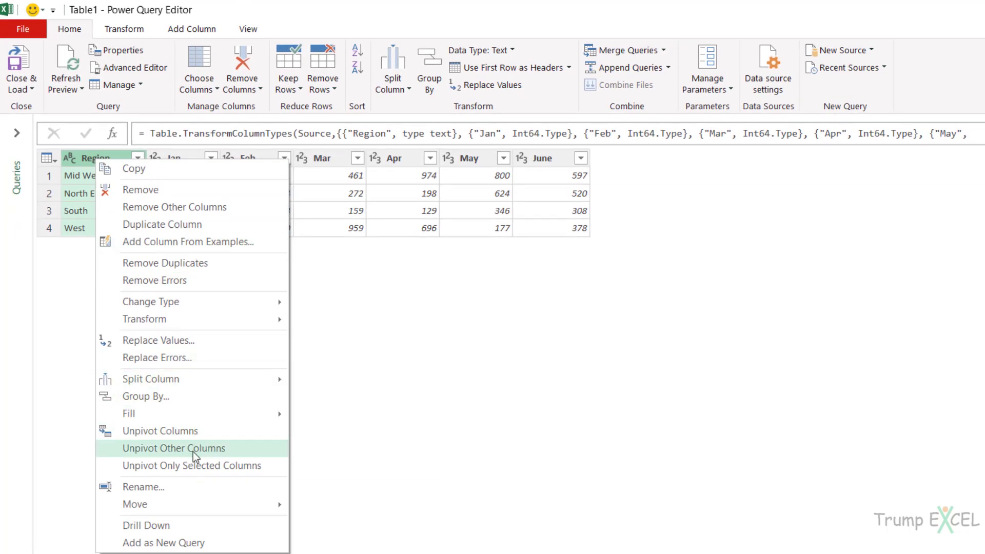
left_click(193, 448)
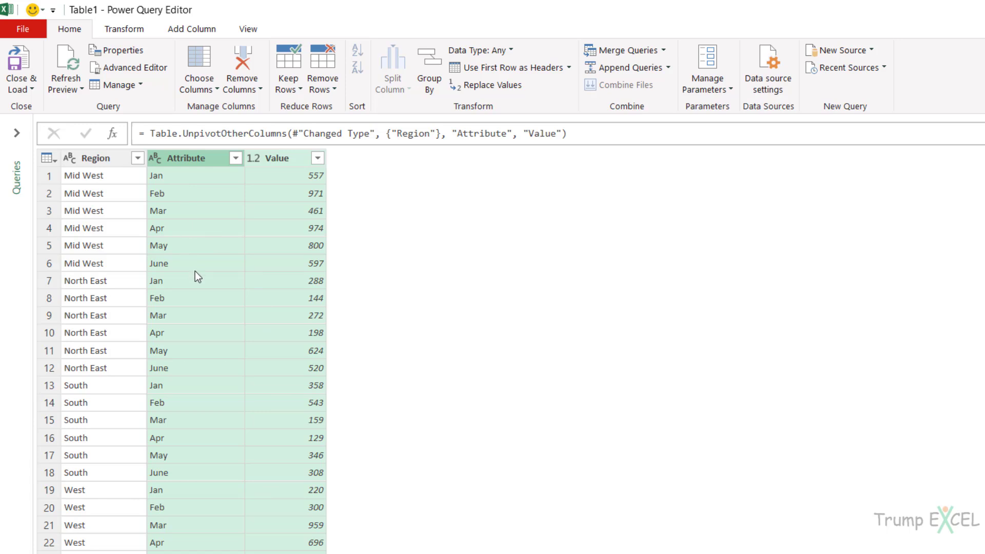
Rename the Attribute column to "Month Name" and load the query result into the workbook
double_click(178, 158)
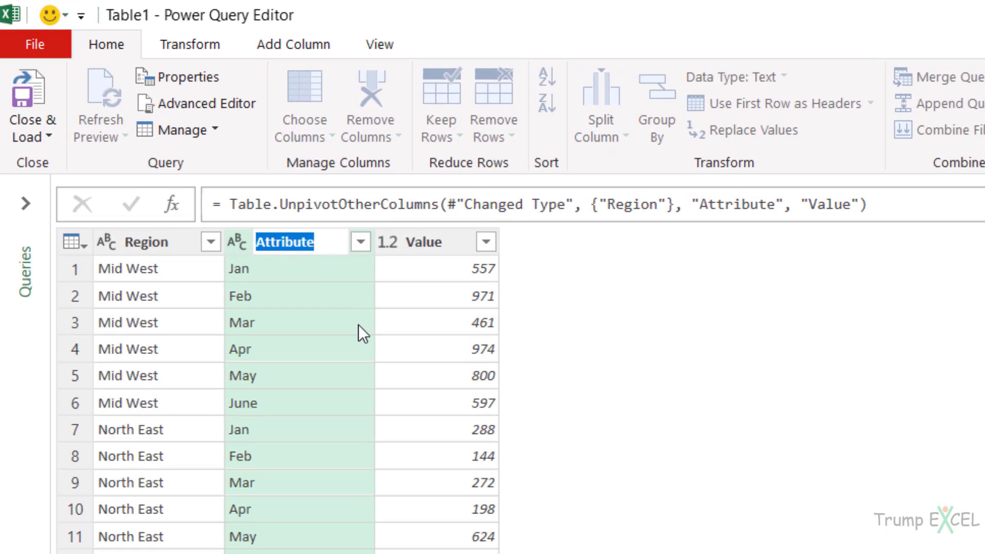
type("Month Nmae")
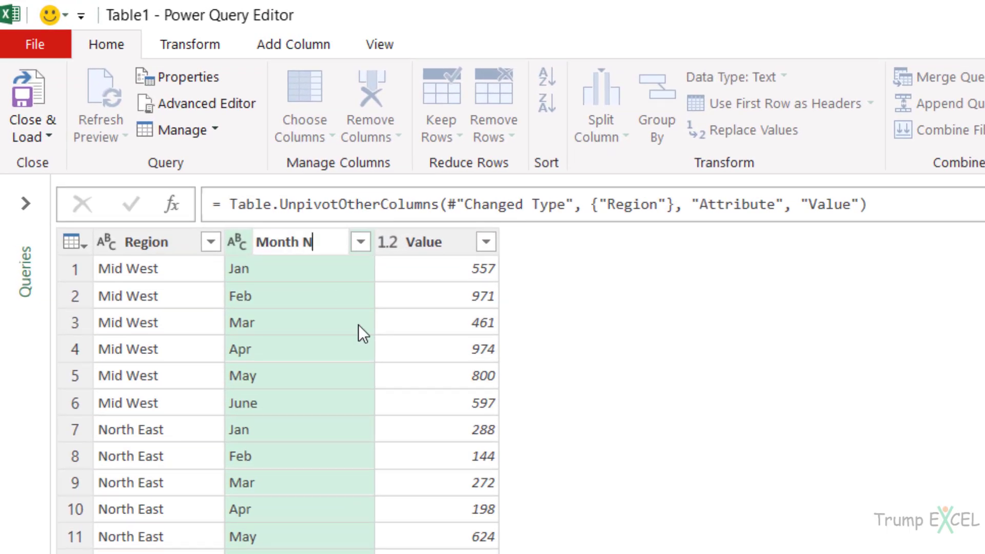
key("BackSpace")
key("BackSpace")
key("BackSpace")
type("ame")
key("Return")
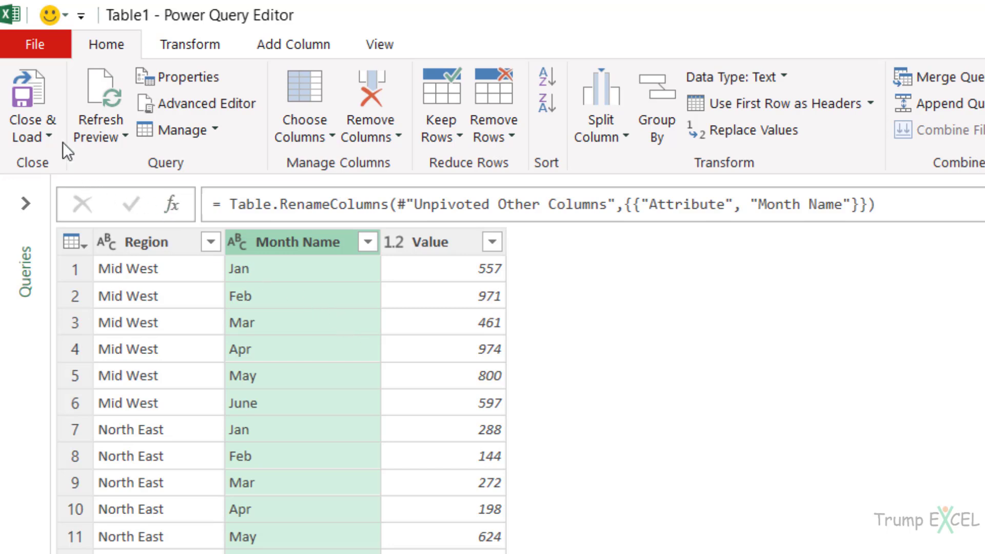
left_click(30, 93)
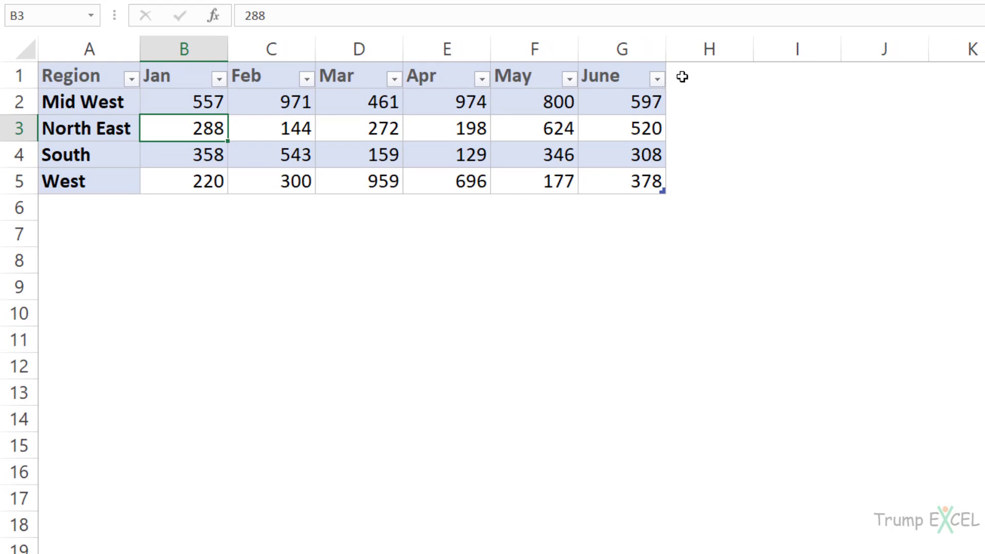
Add a new column to the source table on Sheet1 by entering the header "July" in H1
left_click(683, 80)
type("July")
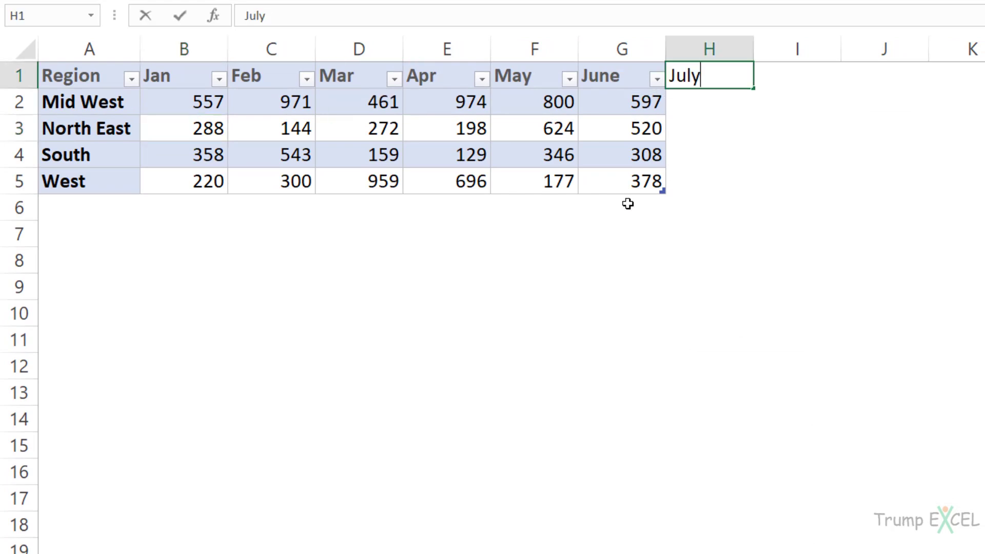
key("Return")
Copy the May values from F2:F5 into the July column, H2:H5
key("Left")
key("Left")
key("shift+Down")
key("shift+Down")
key("shift+Down")
key("ctrl+c")
key("Right")
key("Right")
key("ctrl+v")
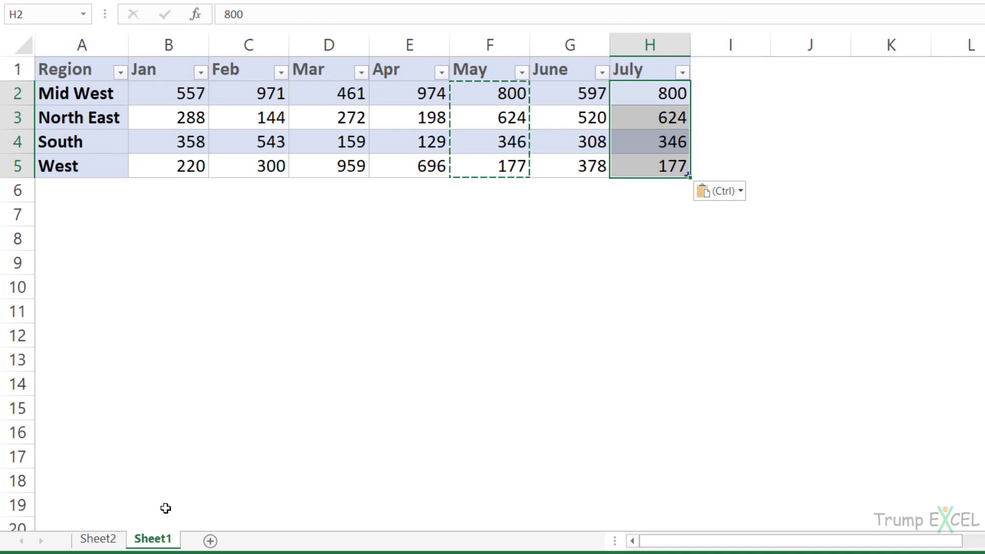
Refresh the unpivoted table on Sheet2 to bring in the added July data
left_click(98, 539)
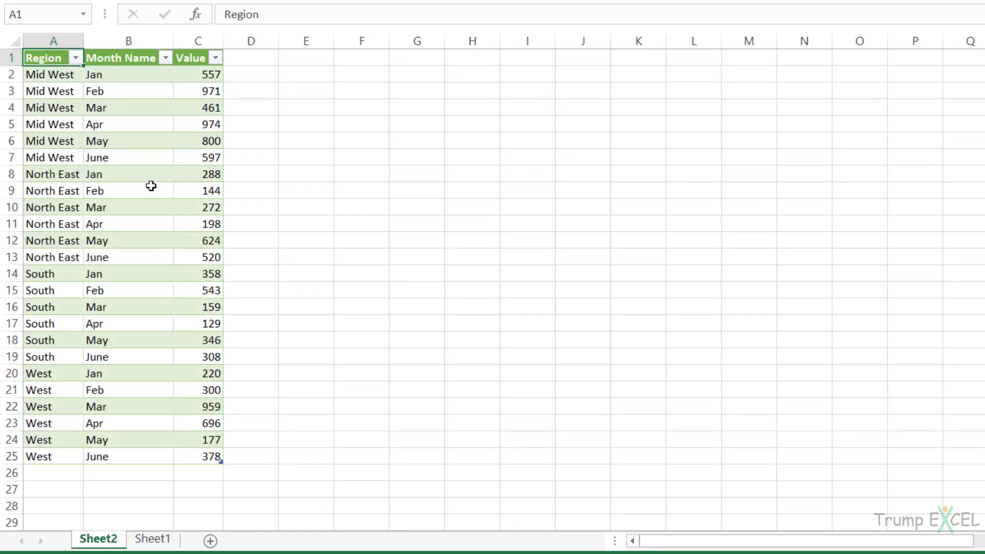
left_click(128, 175)
right_click(126, 179)
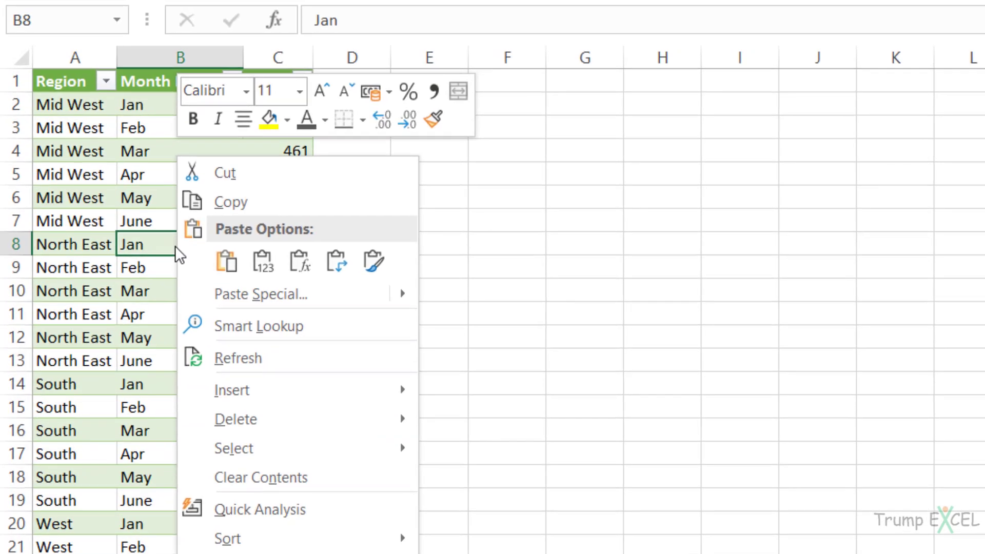
left_click(254, 358)
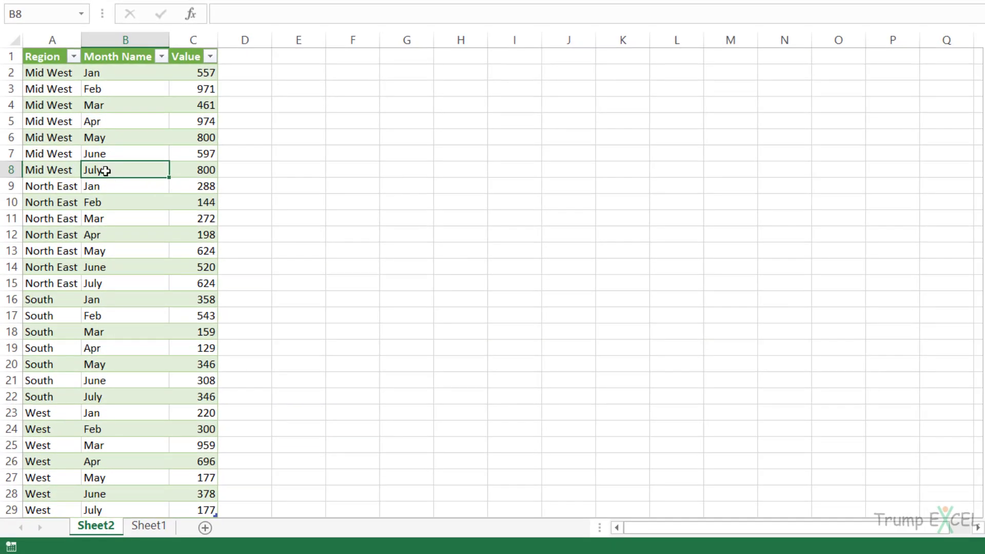
Examine the July rows in the refreshed Sheet2 table and compare them with the source table on Sheet1
left_click_drag(101, 236, 221, 238)
left_click_drag(68, 284, 180, 283)
scroll(133, 242, "down", 3)
scroll(133, 243, "up", 3)
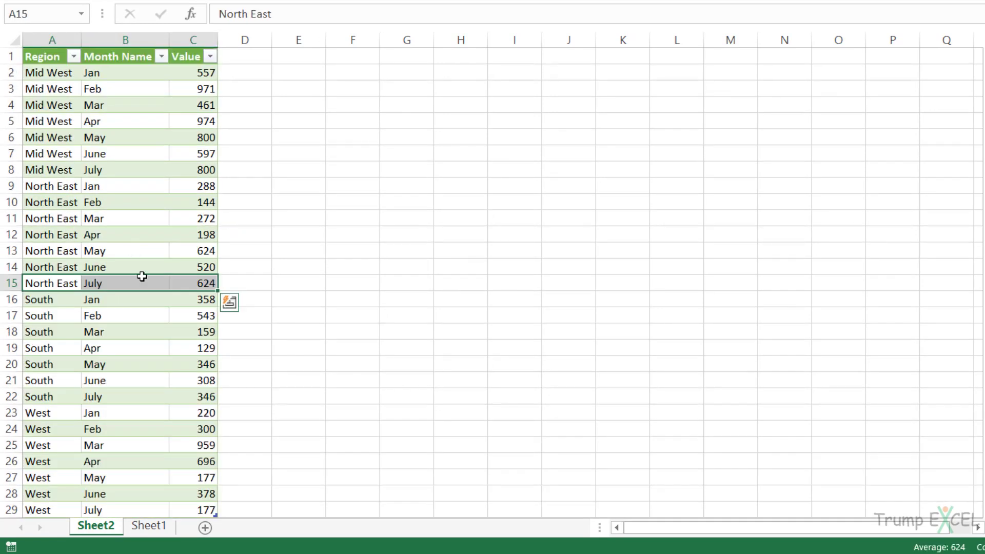
left_click(149, 525)
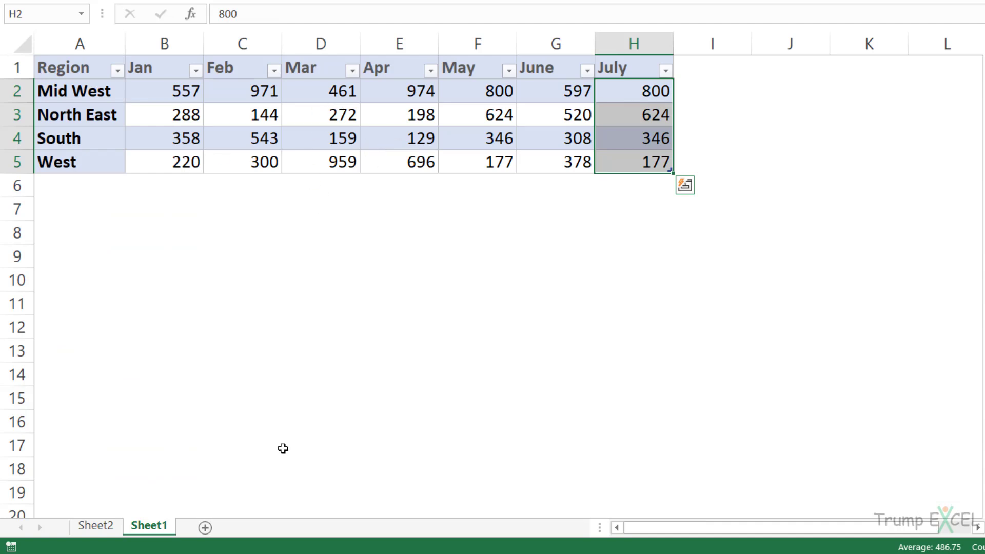
left_click(105, 525)
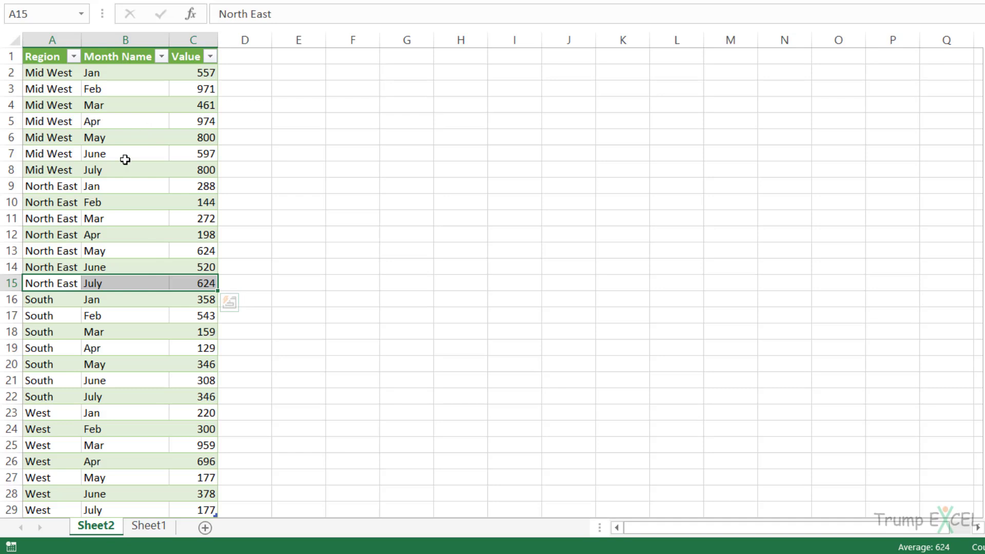